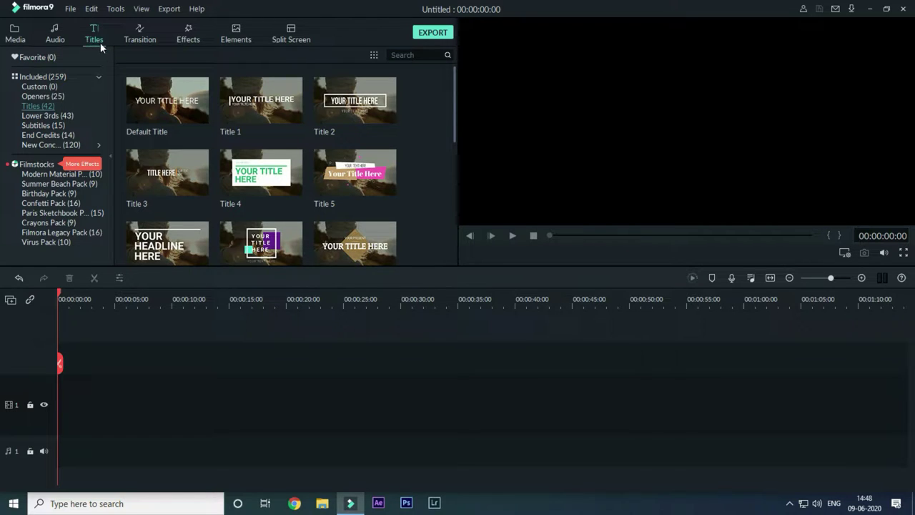
# Place the Default Title at the start of video track 1 and change its text to FOREST.
pyautogui.moveTo(158, 108); pyautogui.dragTo(68, 406)
pyautogui.click(14, 33)
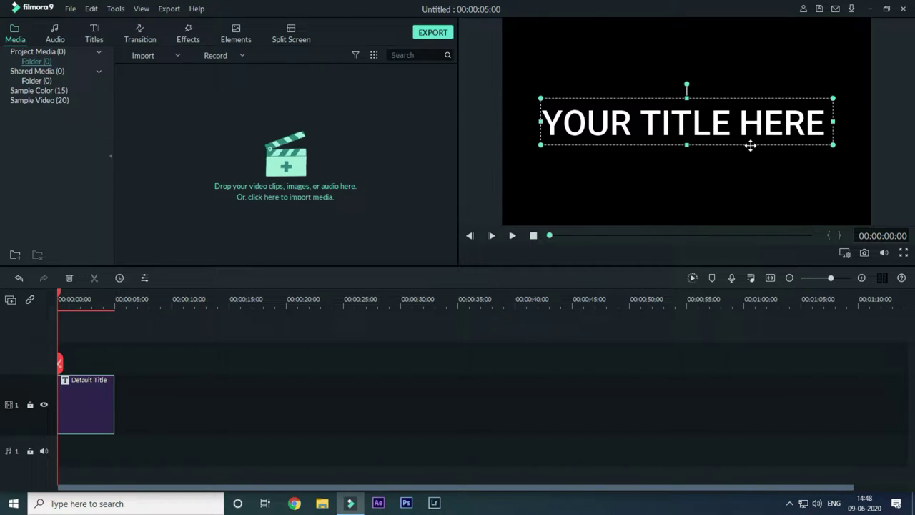
pyautogui.doubleClick(778, 129)
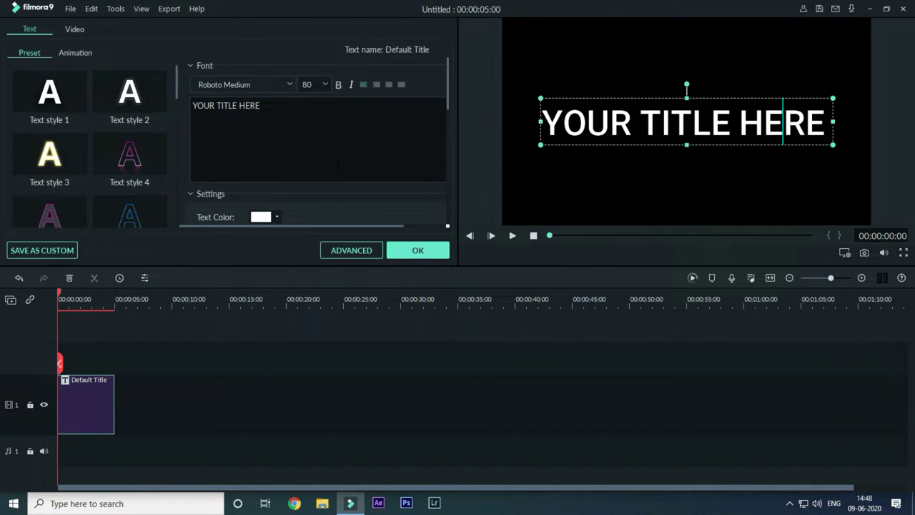
pyautogui.click(350, 126)
pyautogui.hotkey('ctrl', 'a')
pyautogui.write('FORE')
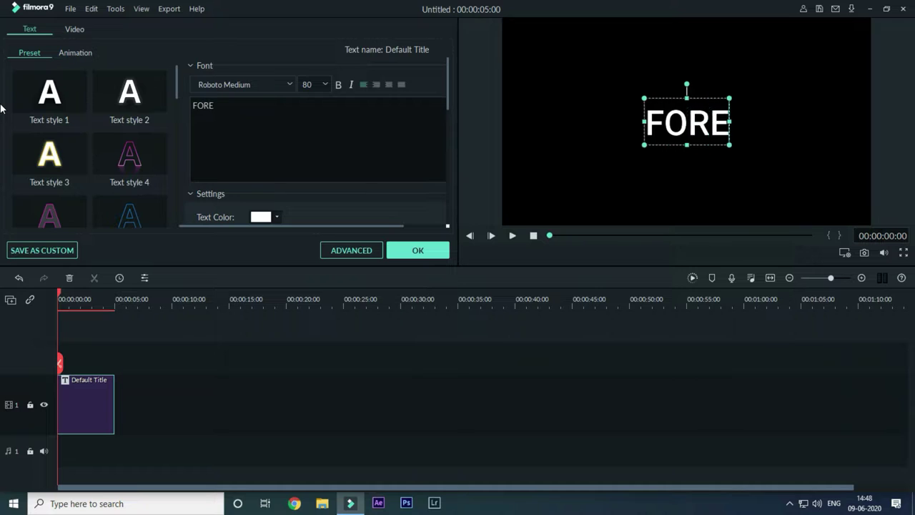
pyautogui.write('ST')
# Set the FOREST title's font size to 150 and apply the text changes.
pyautogui.click(326, 85)
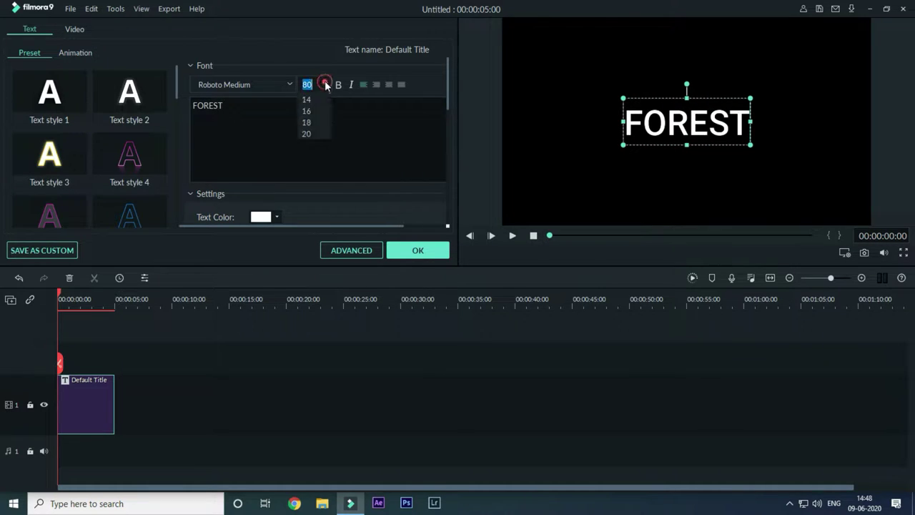
pyautogui.scroll(-3, 330, 139)
pyautogui.click(303, 143)
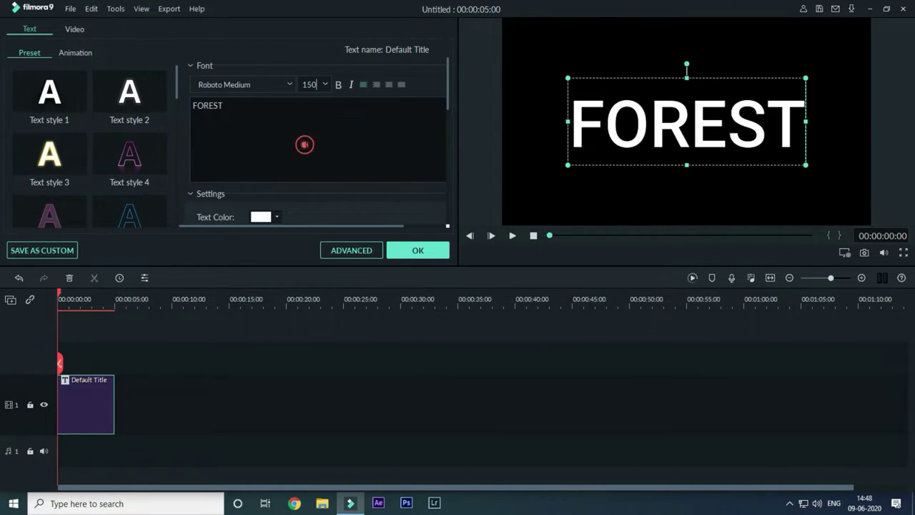
pyautogui.click(442, 247)
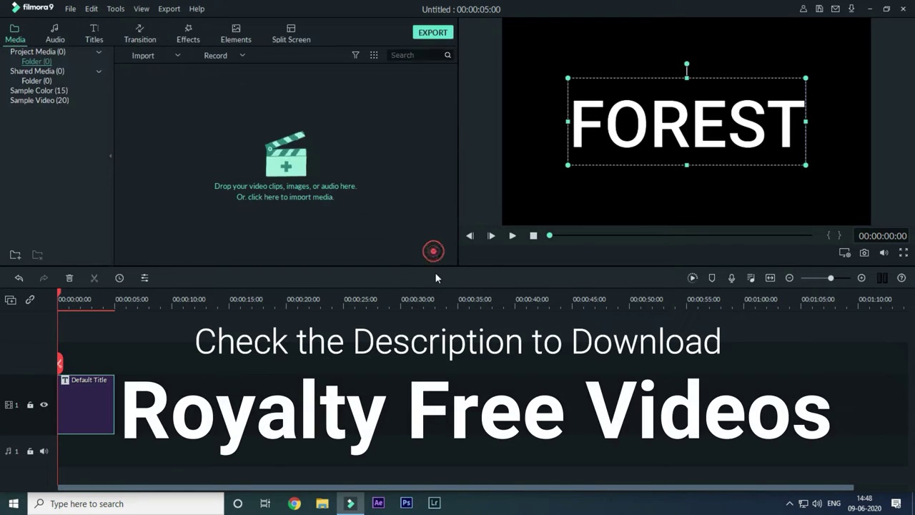
pyautogui.click(329, 331)
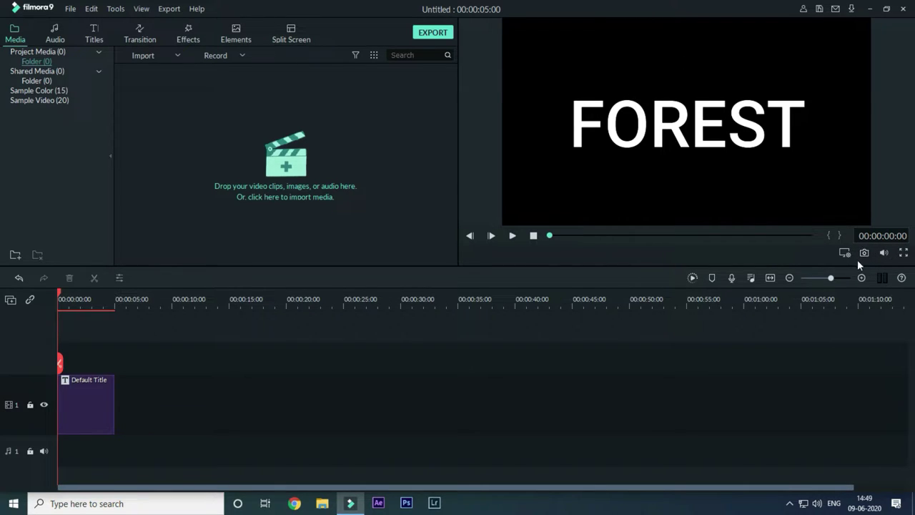
# Capture a snapshot of the FOREST title frame, and delete the title clip from the timeline.
pyautogui.click(865, 253)
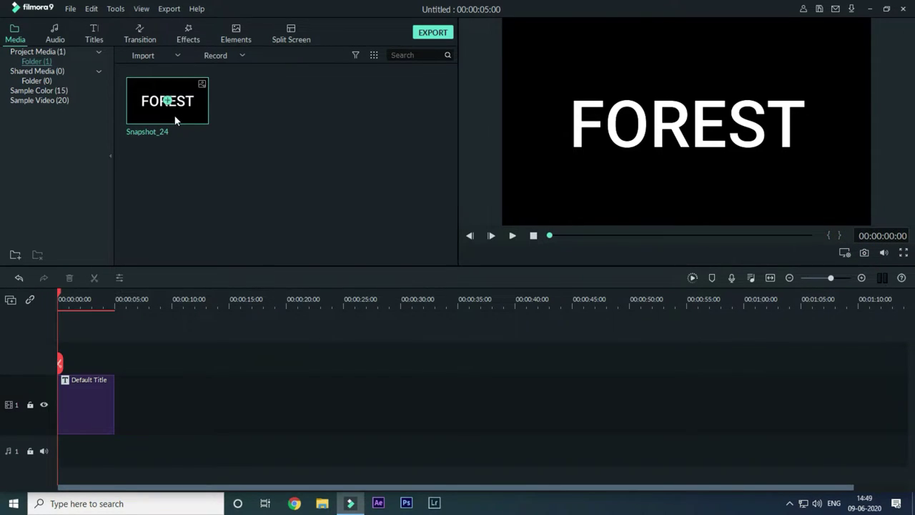
pyautogui.click(79, 404)
pyautogui.press('Delete')
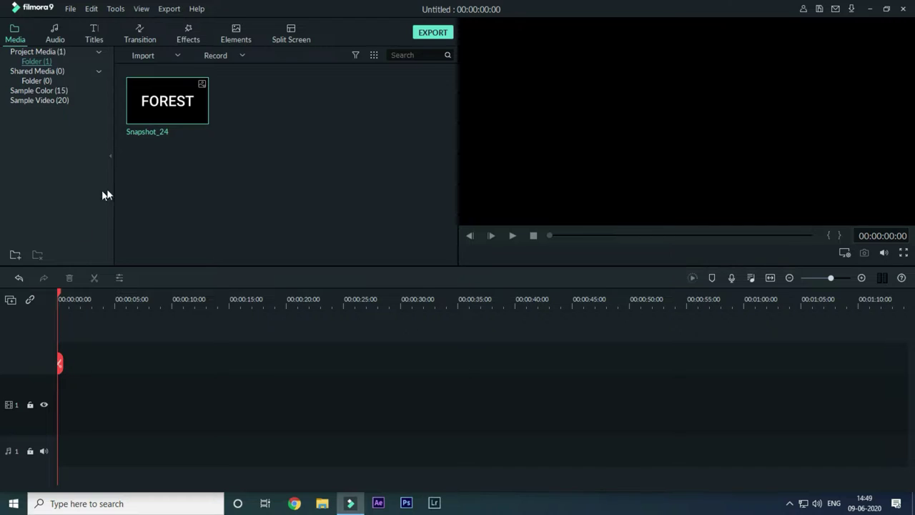
# Import the Forest_15_2_Videvo video from the Stock footages folder inside Wondershare Fimora on drive E.
pyautogui.doubleClick(191, 179)
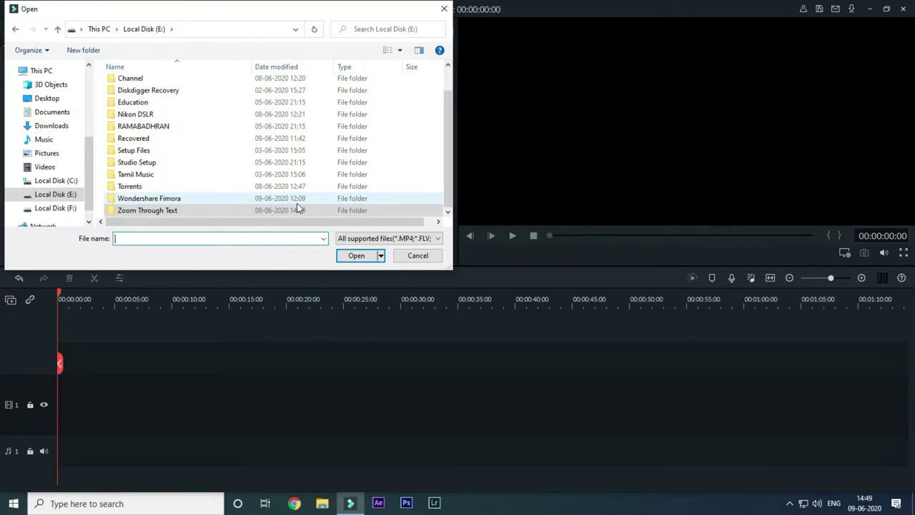
pyautogui.doubleClick(308, 198)
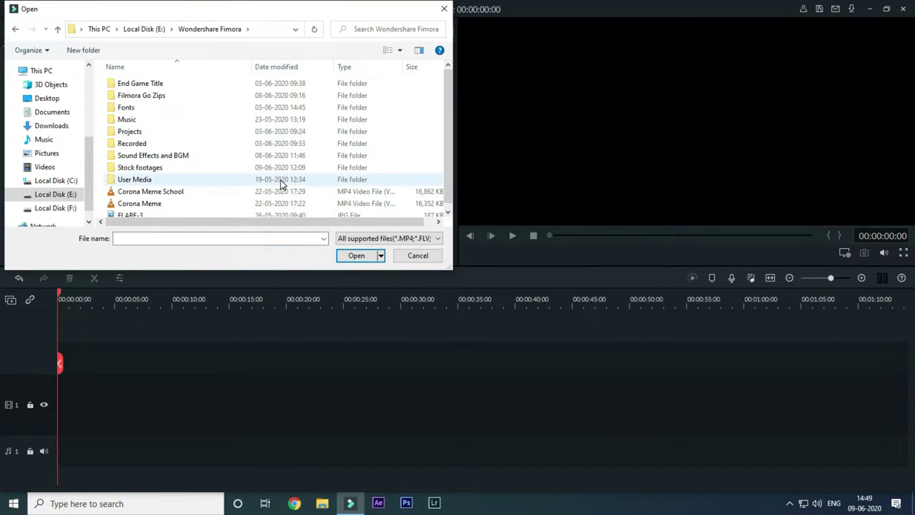
pyautogui.doubleClick(280, 169)
pyautogui.click(162, 101)
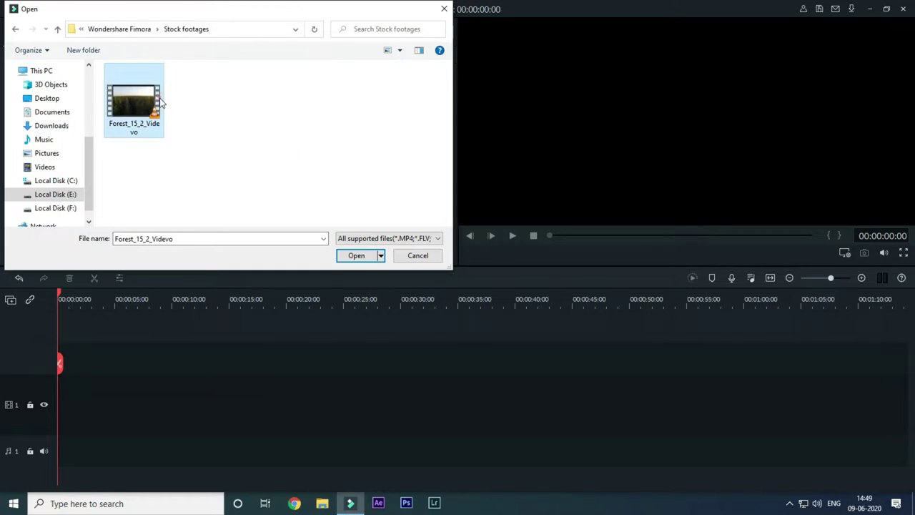
pyautogui.click(361, 256)
# Place the forest video at the start of video track 1 and the FOREST snapshot above it on track 2.
pyautogui.moveTo(245, 102); pyautogui.dragTo(55, 403)
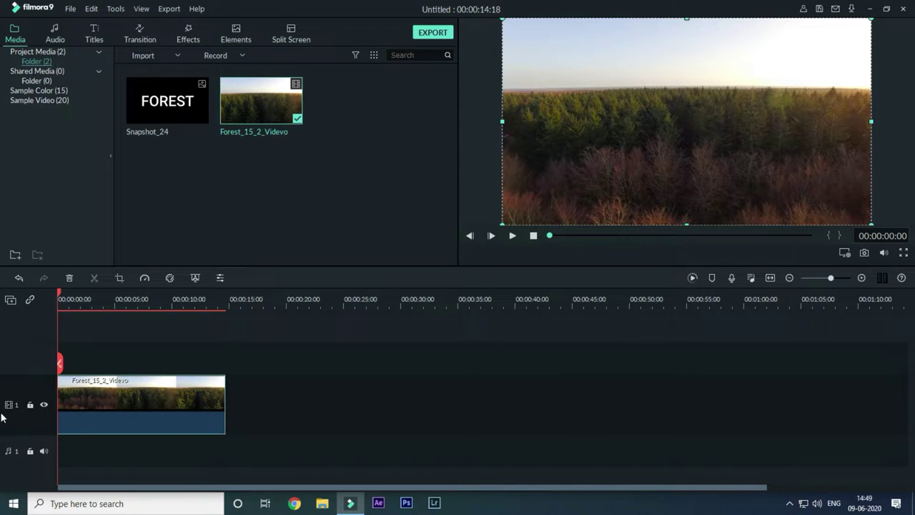
pyautogui.click(292, 408)
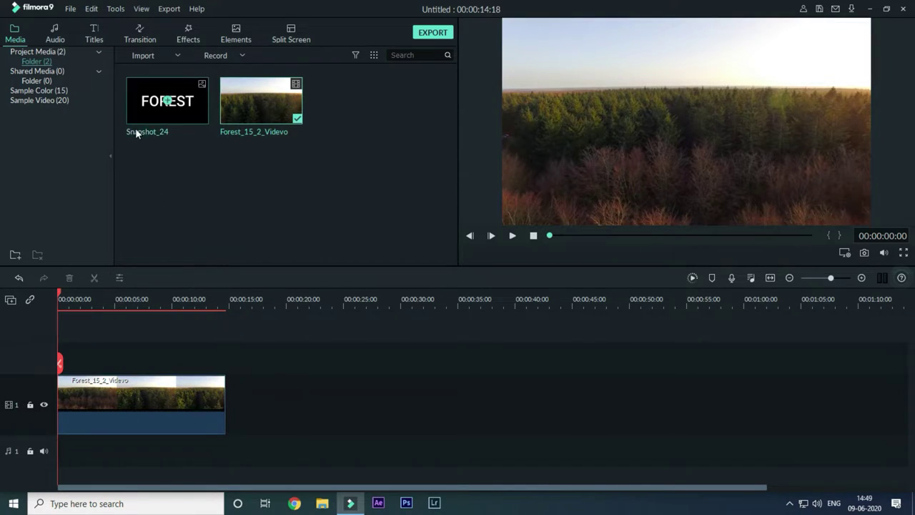
pyautogui.moveTo(135, 118); pyautogui.dragTo(46, 364)
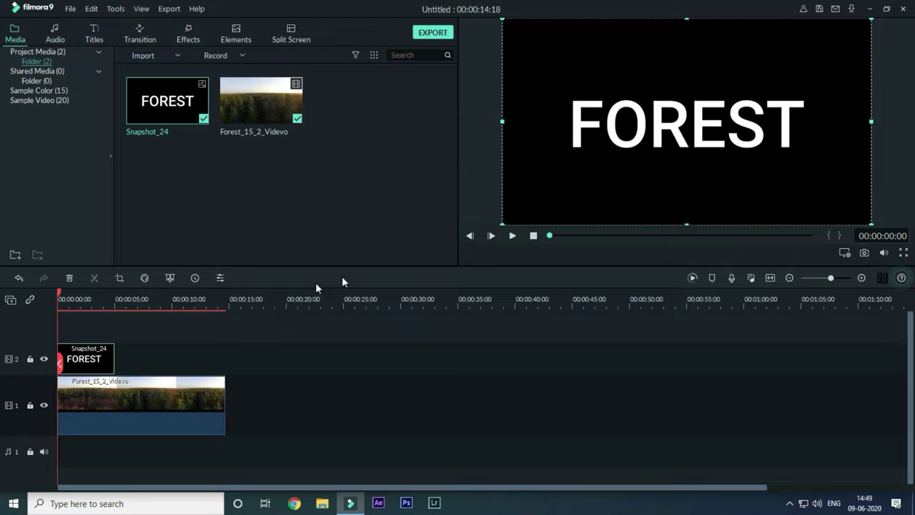
pyautogui.click(299, 192)
pyautogui.click(442, 337)
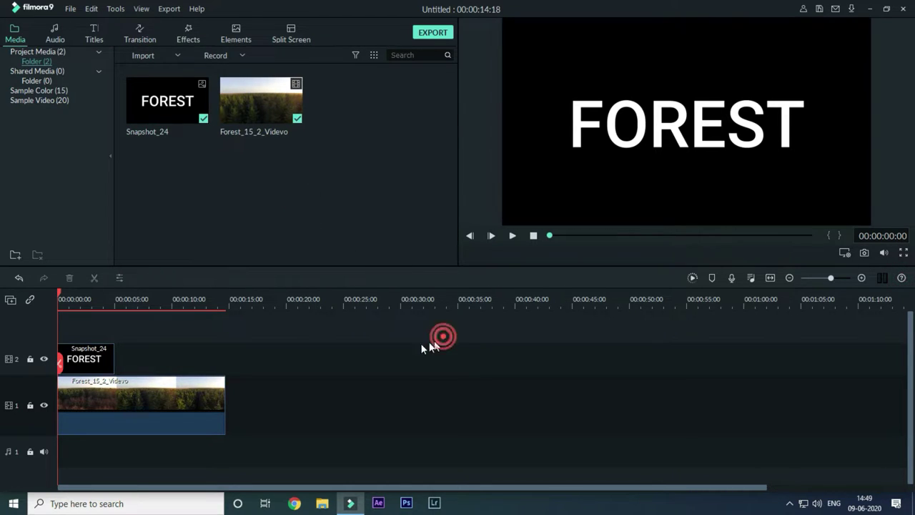
pyautogui.click(84, 359)
pyautogui.rightClick(84, 359)
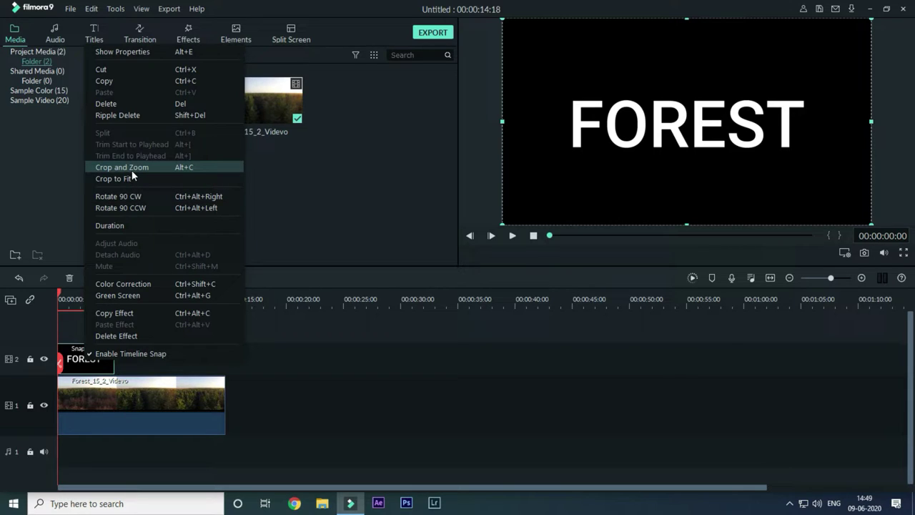
pyautogui.click(309, 341)
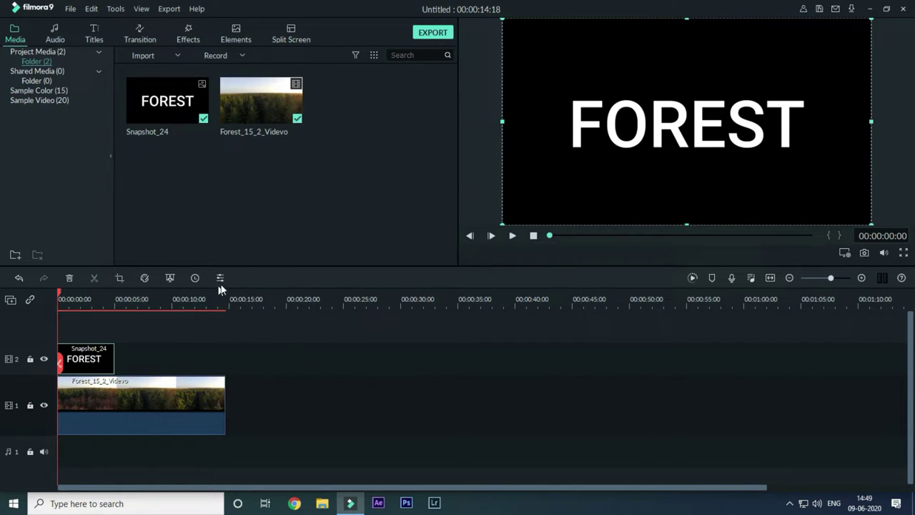
# Set the blending mode of the FOREST snapshot clip on track 2 to Multiply and apply it.
pyautogui.rightClick(102, 363)
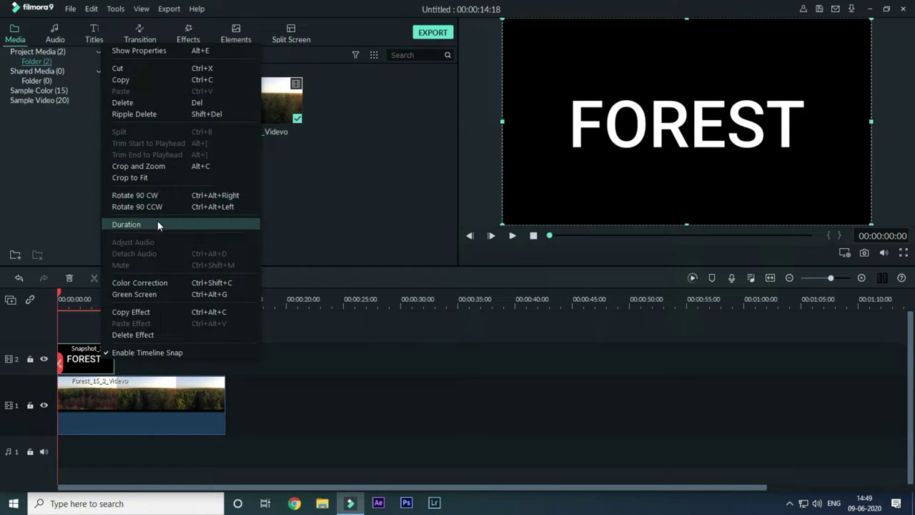
pyautogui.click(157, 52)
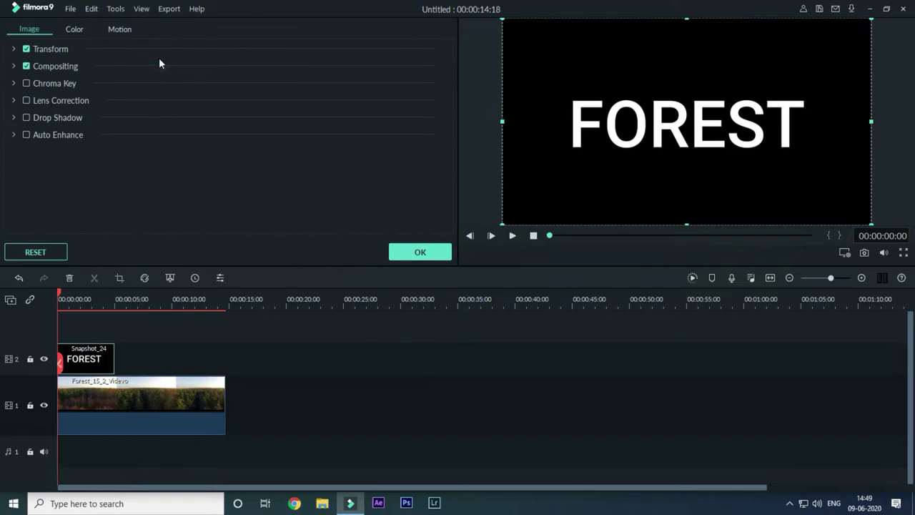
pyautogui.click(20, 67)
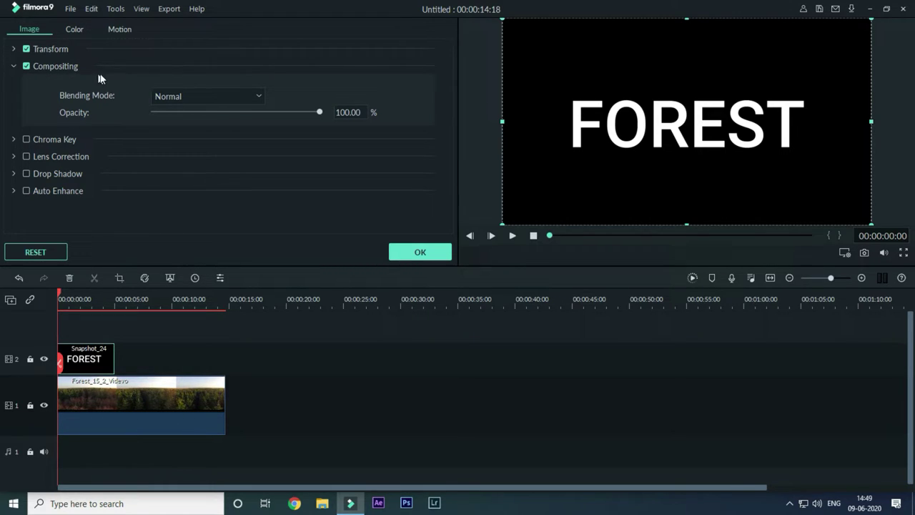
pyautogui.click(239, 96)
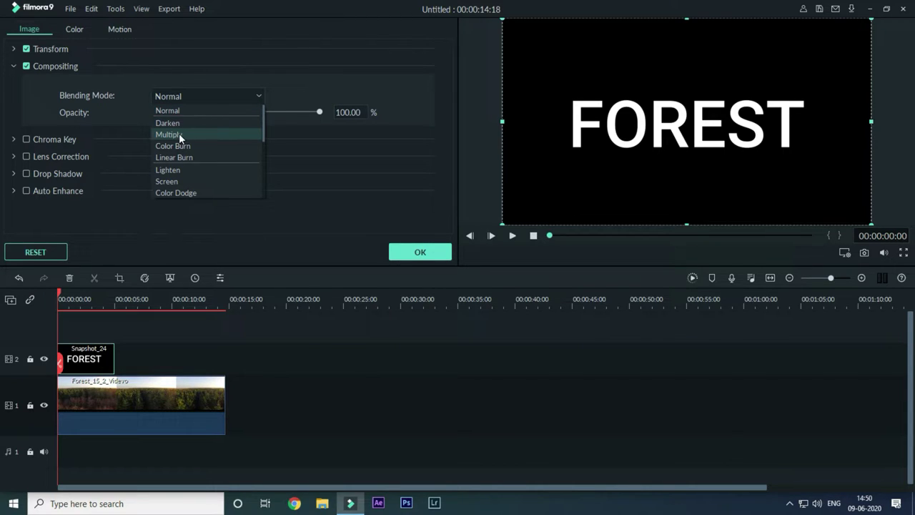
pyautogui.click(204, 135)
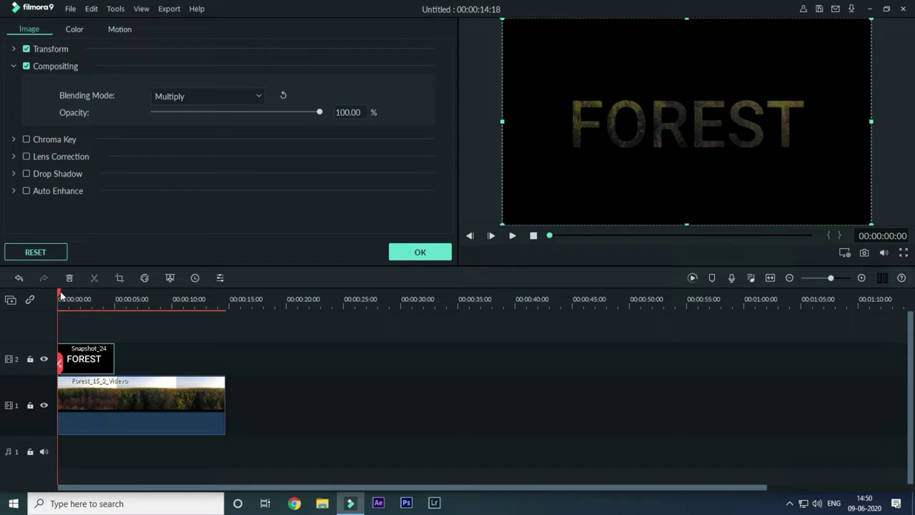
pyautogui.moveTo(61, 295)
pyautogui.mouseDown()
pyautogui.moveTo(148, 298)
pyautogui.moveTo(59, 298)
pyautogui.mouseUp()
pyautogui.click(419, 253)
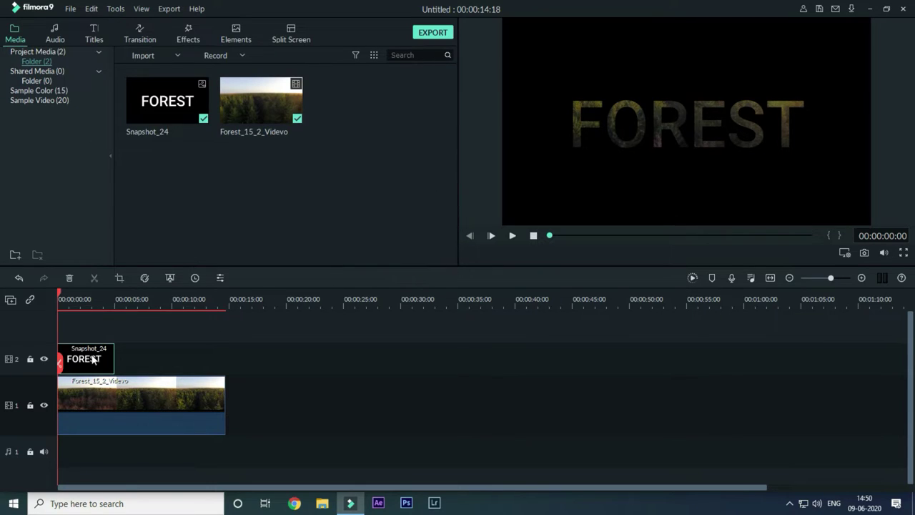
# Extend the FOREST snapshot clip to about 9 seconds and open its Pan & Zoom settings.
pyautogui.moveTo(114, 357); pyautogui.dragTo(154, 361)
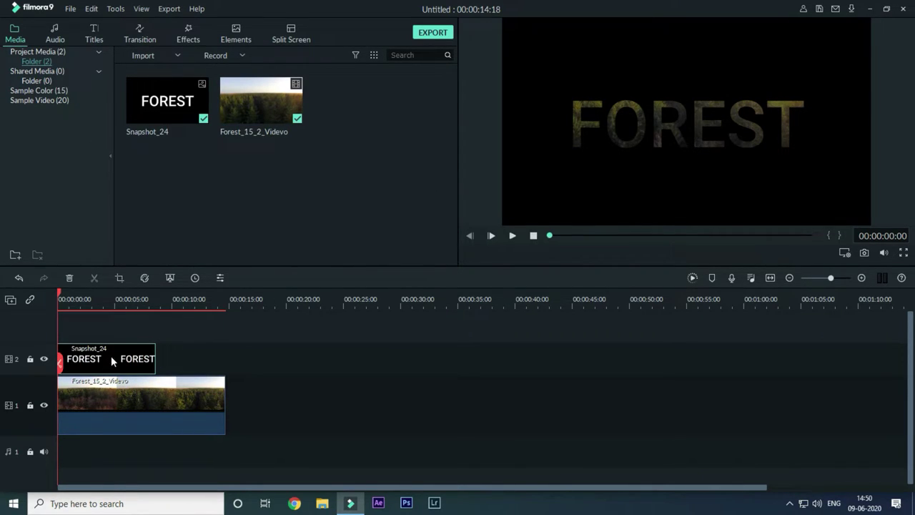
pyautogui.moveTo(155, 358); pyautogui.dragTo(161, 361)
pyautogui.rightClick(129, 364)
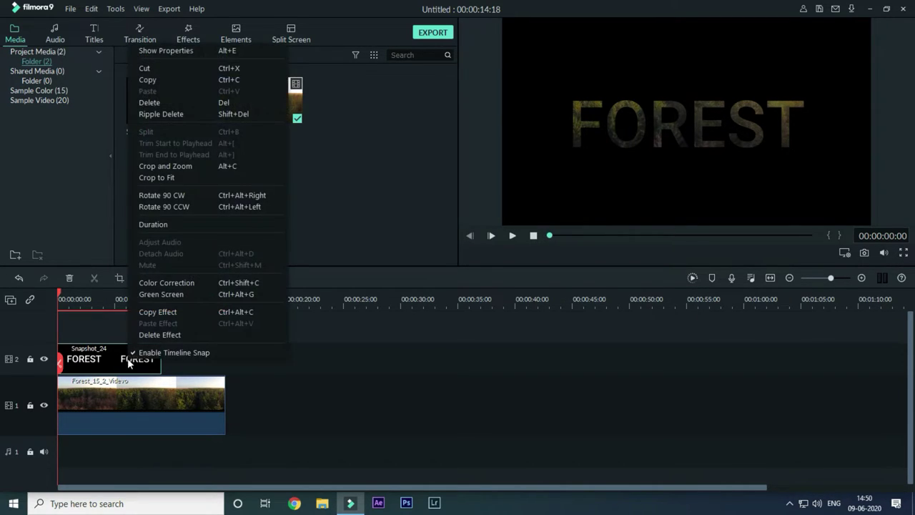
pyautogui.click(164, 168)
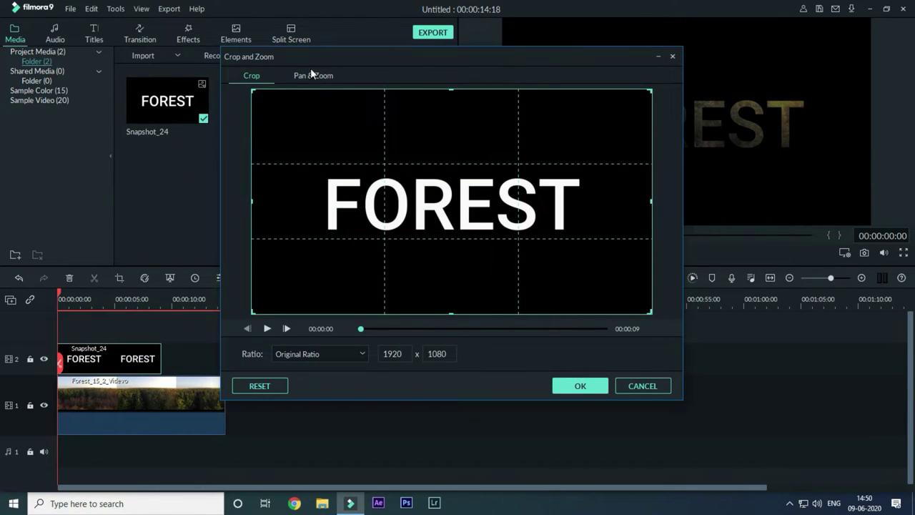
pyautogui.click(301, 77)
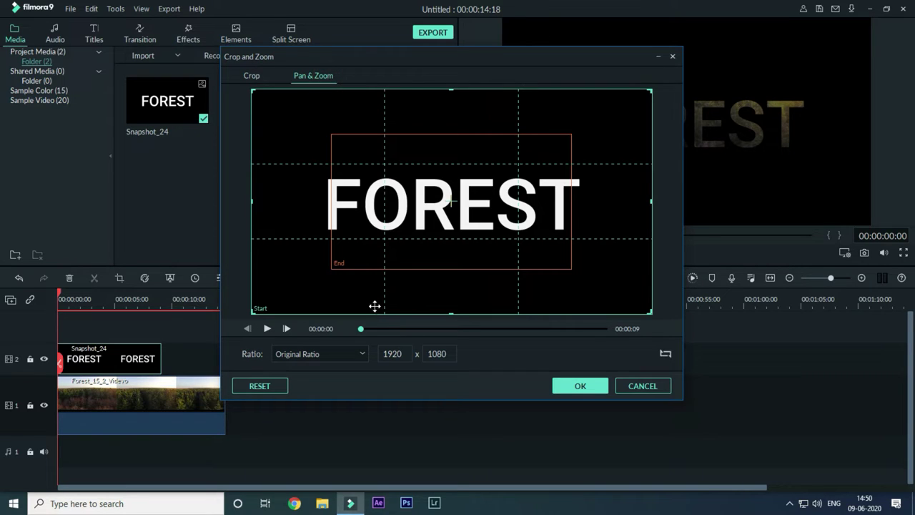
# Shrink the Pan & Zoom end frame onto the letter E and set it to a custom size of 77 x 77.
pyautogui.click(426, 266)
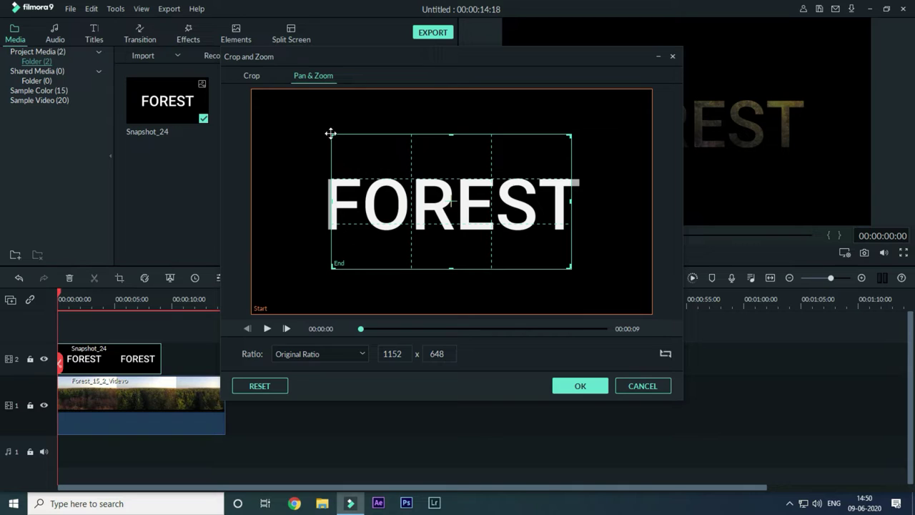
pyautogui.moveTo(333, 137); pyautogui.dragTo(472, 223)
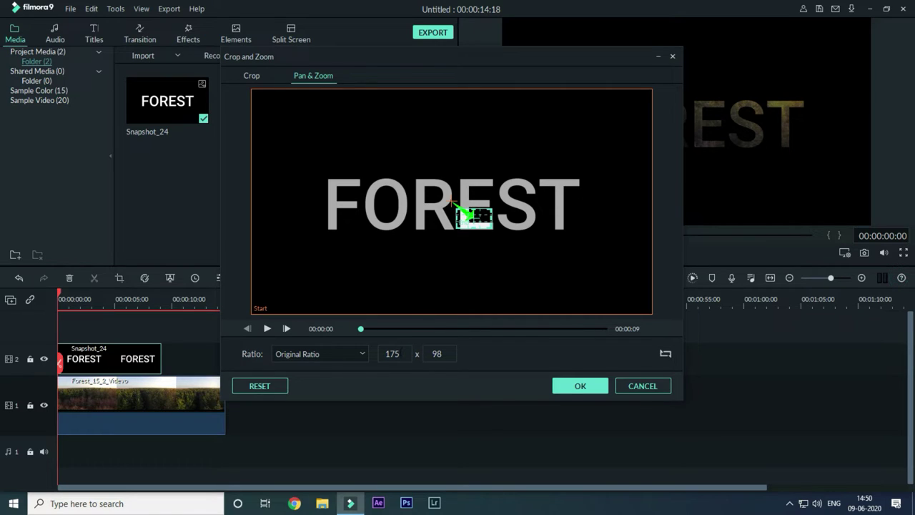
pyautogui.click(394, 353)
pyautogui.write('77')
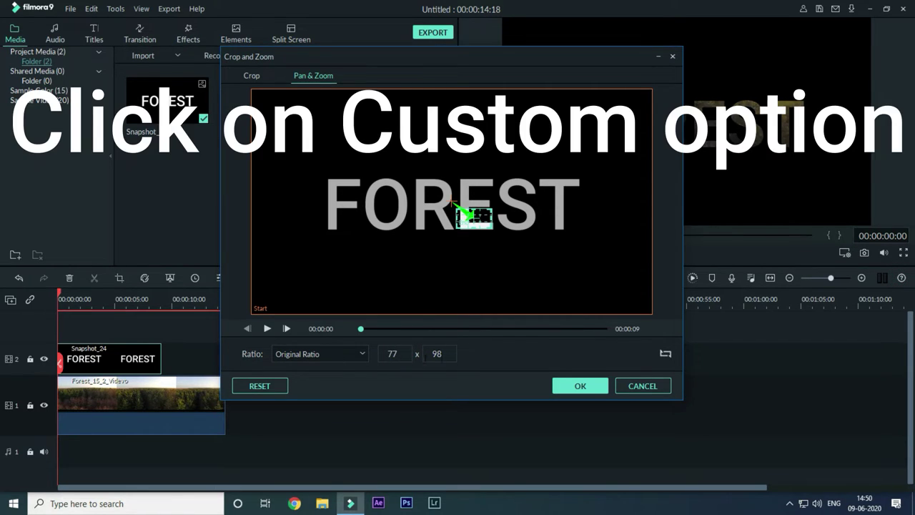
pyautogui.click(337, 355)
pyautogui.click(336, 425)
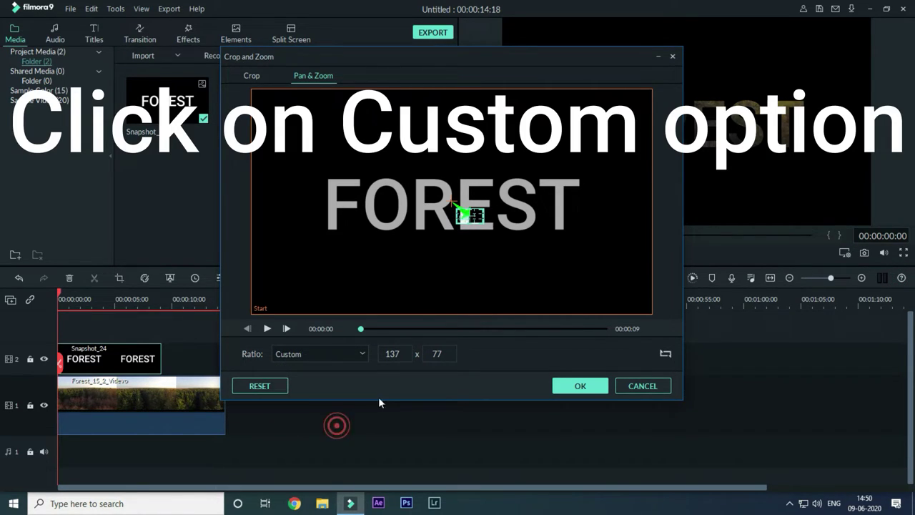
pyautogui.click(404, 352)
pyautogui.doubleClick(394, 354)
pyautogui.click(461, 353)
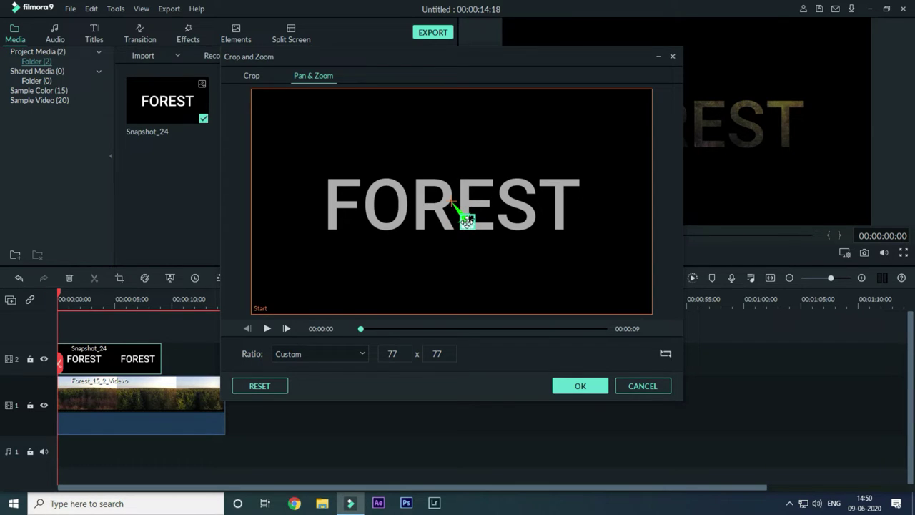
# Position the zoom's end frame inside the vertical stem of the letter E and apply the Pan & Zoom.
pyautogui.moveTo(469, 219); pyautogui.dragTo(475, 218)
pyautogui.click(465, 219)
pyautogui.click(467, 221)
pyautogui.moveTo(466, 222); pyautogui.dragTo(466, 205)
pyautogui.click(579, 384)
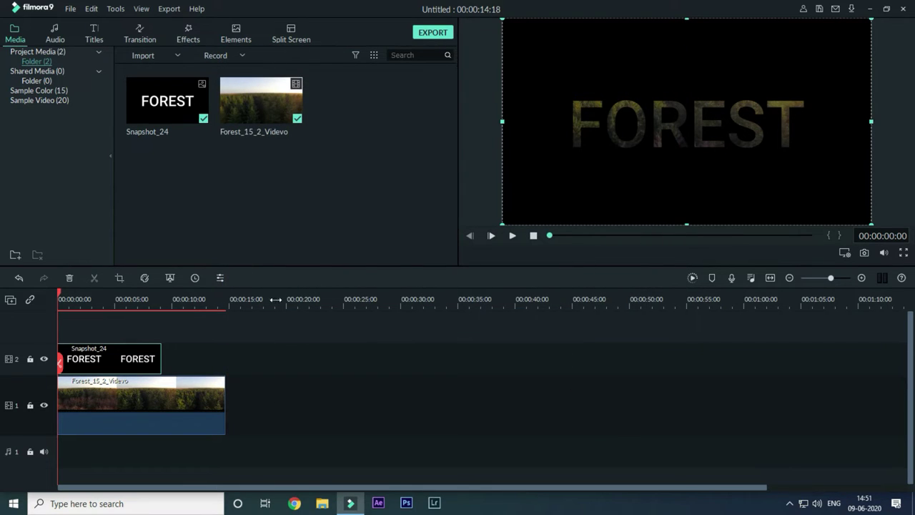
# Play the timeline from the start to preview the zoom through the FOREST text.
pyautogui.click(513, 236)
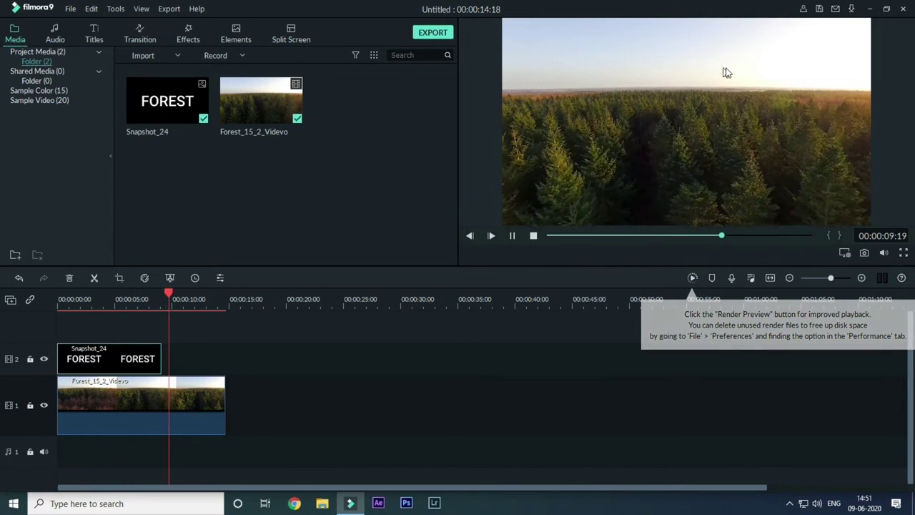
# Return the playhead to the start of the timeline and trim the end of the FOREST snapshot clip to a duration of about 00:00:05:15.
pyautogui.click(185, 294)
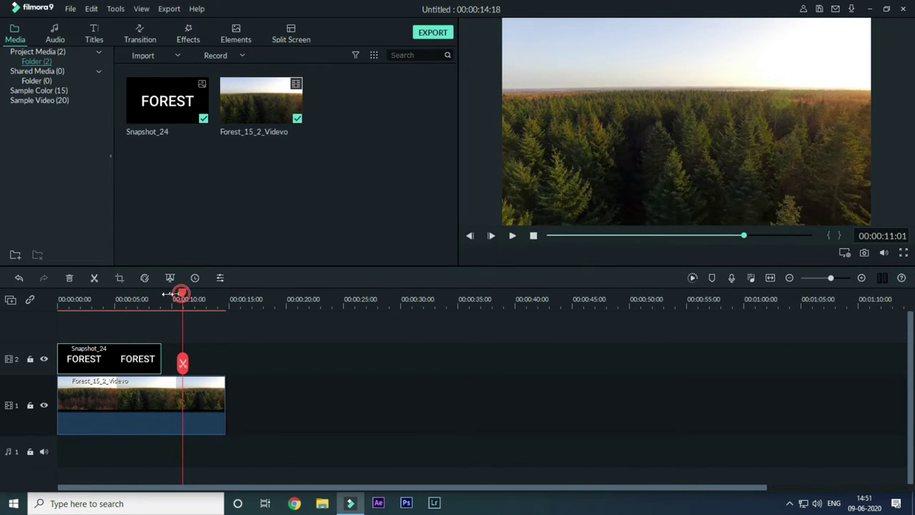
pyautogui.moveTo(182, 299); pyautogui.dragTo(59, 299)
pyautogui.moveTo(159, 362); pyautogui.dragTo(122, 366)
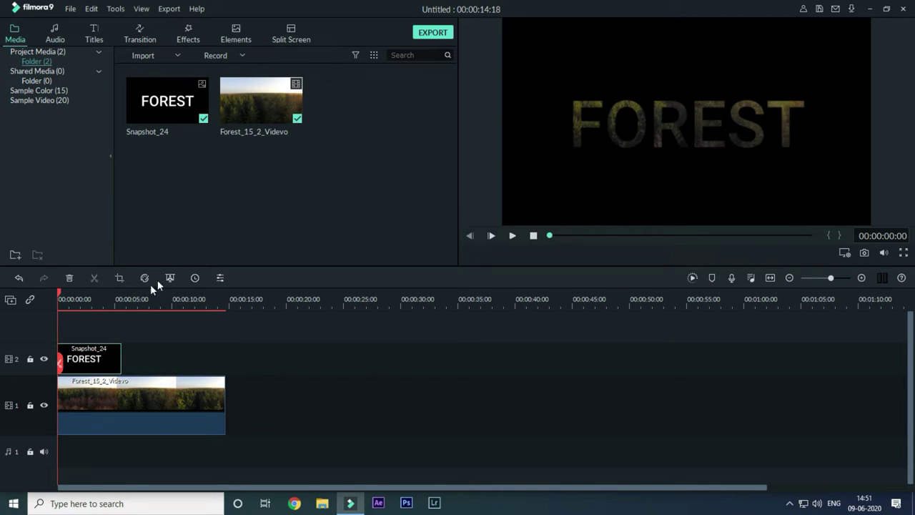
pyautogui.click(194, 278)
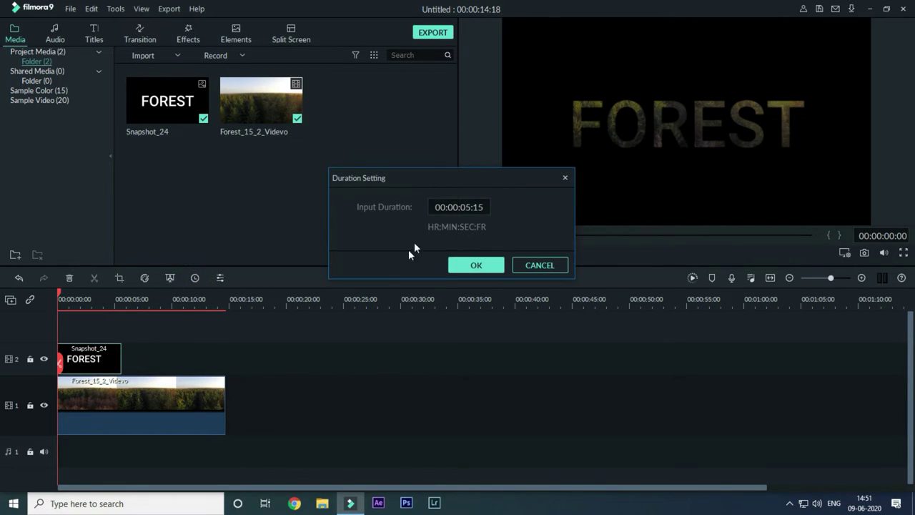
pyautogui.click(561, 267)
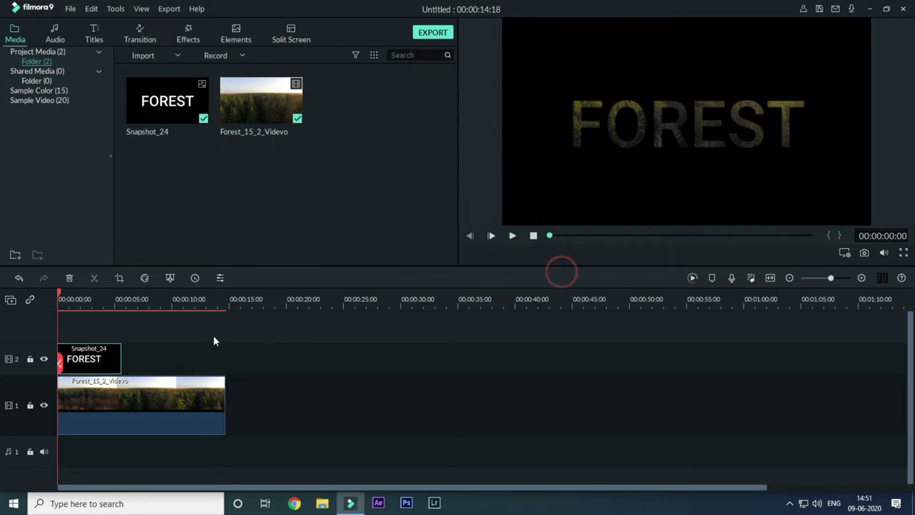
pyautogui.rightClick(108, 361)
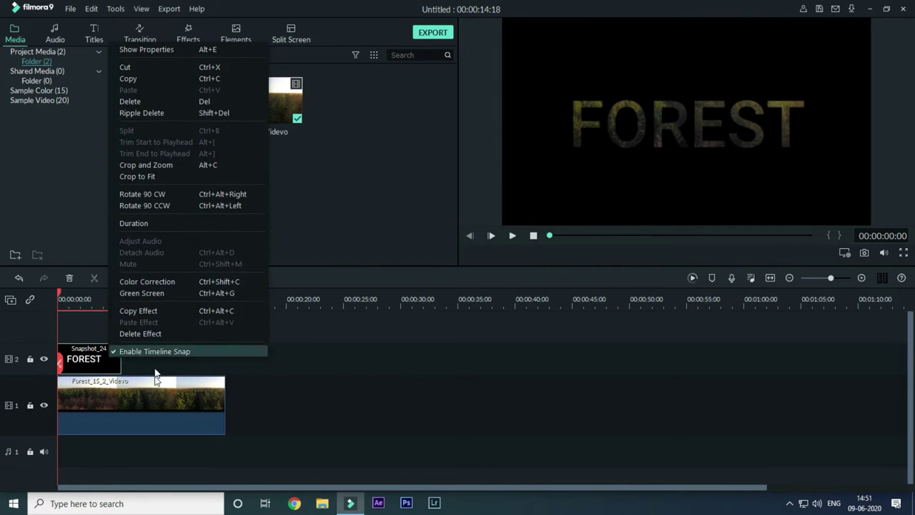
# Set the forest video clip's speed to 1.5 with Ripple Edit kept on.
pyautogui.rightClick(147, 406)
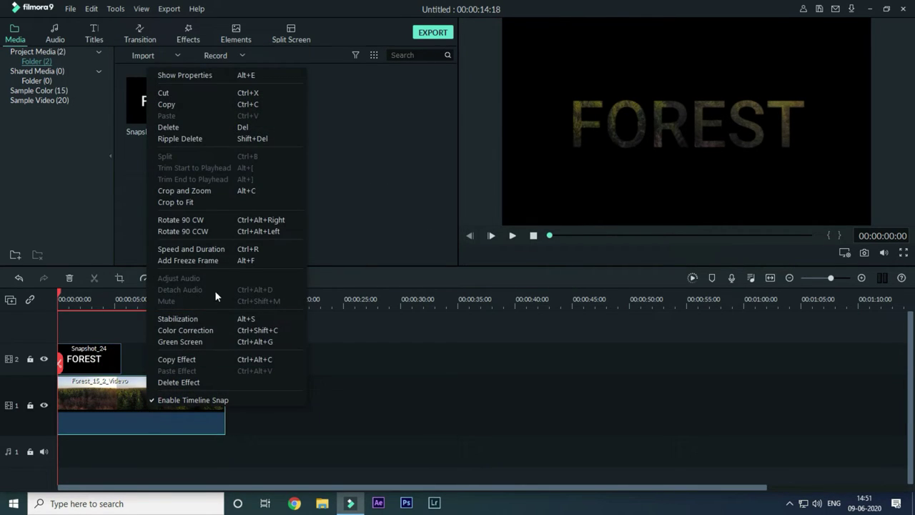
pyautogui.click(214, 250)
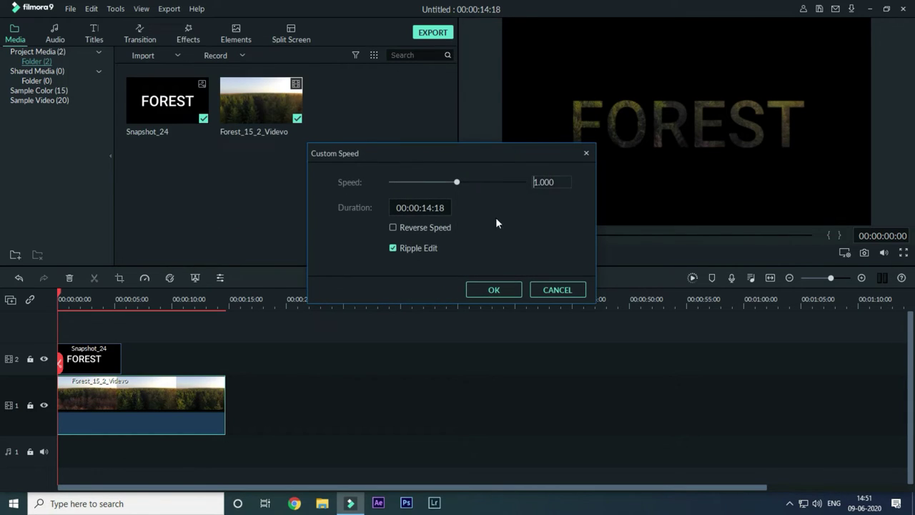
pyautogui.doubleClick(542, 181)
pyautogui.press('BackSpace')
pyautogui.write('1.5')
pyautogui.click(504, 289)
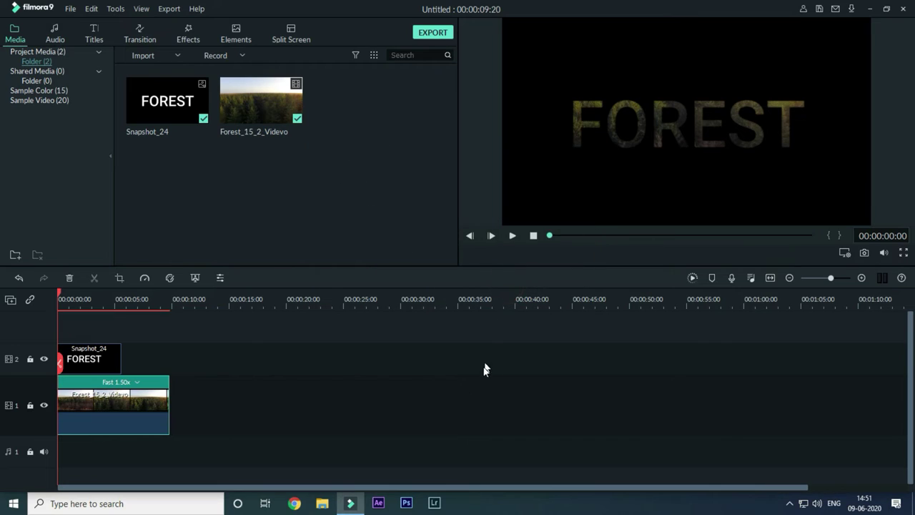
# Play the timeline from the start to preview the faster zoom, and return the playhead to the beginning.
pyautogui.press('space')
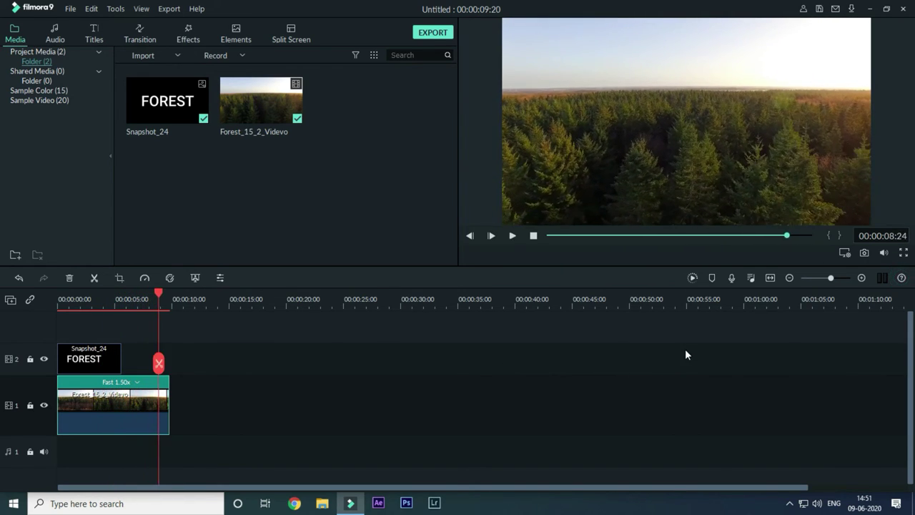
pyautogui.moveTo(160, 292); pyautogui.dragTo(2, 299)
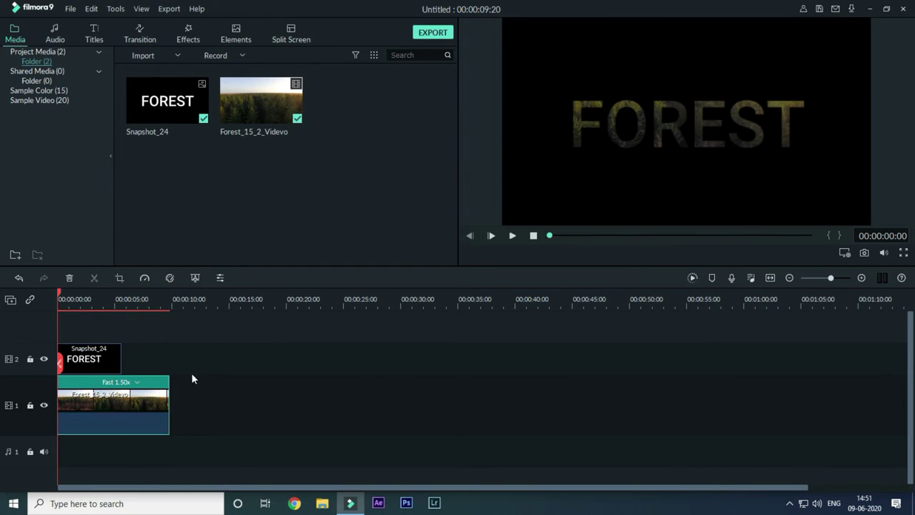